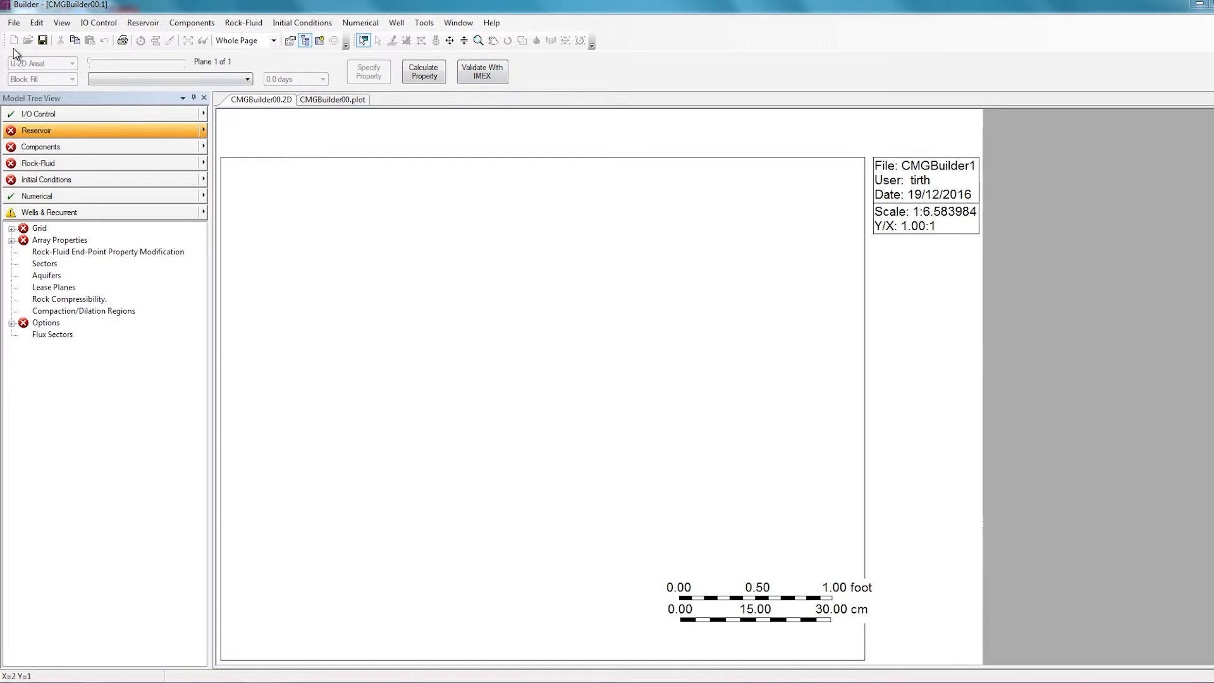
Import EXERCISE_3_RESCUE.bin as a RESCUE/RESQML model from the DATA REQUIRED folder
left_click(15, 24)
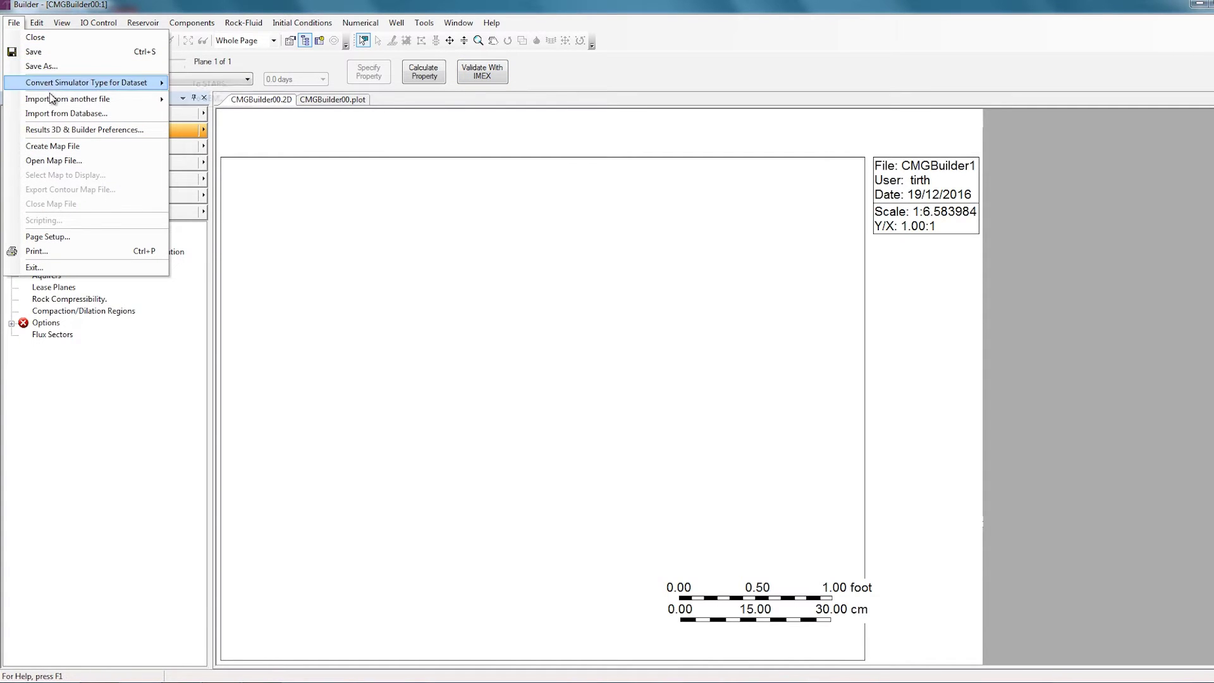
mouse_move(54, 101)
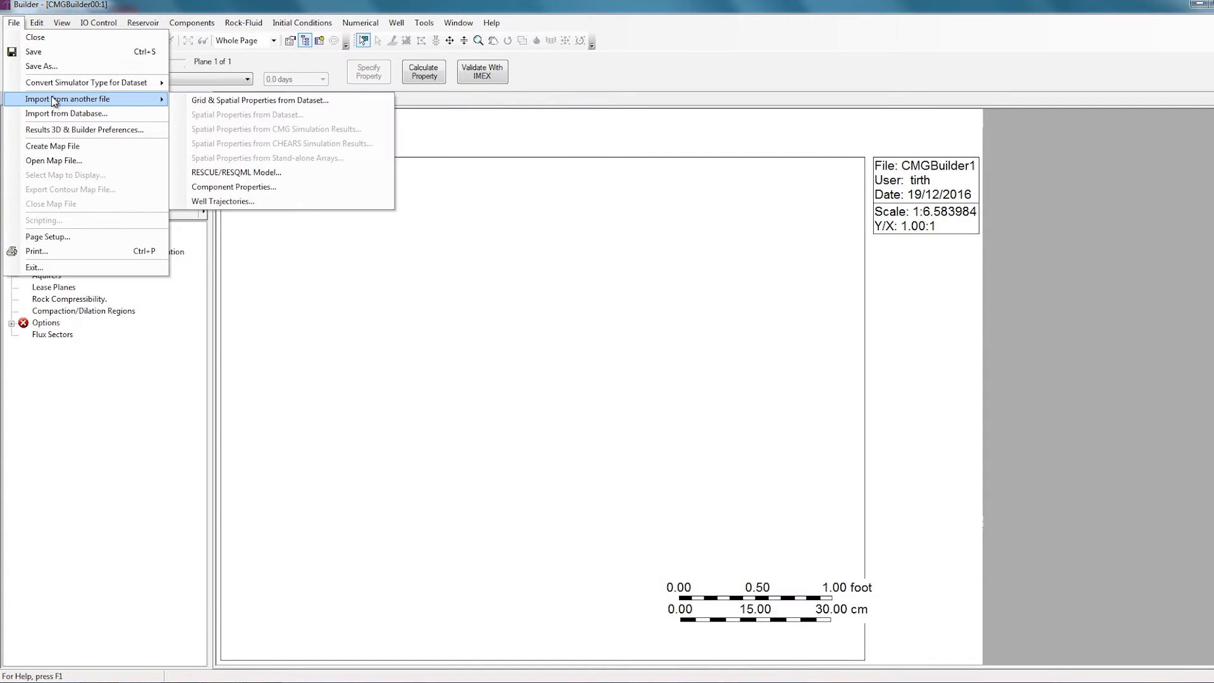
left_click(262, 173)
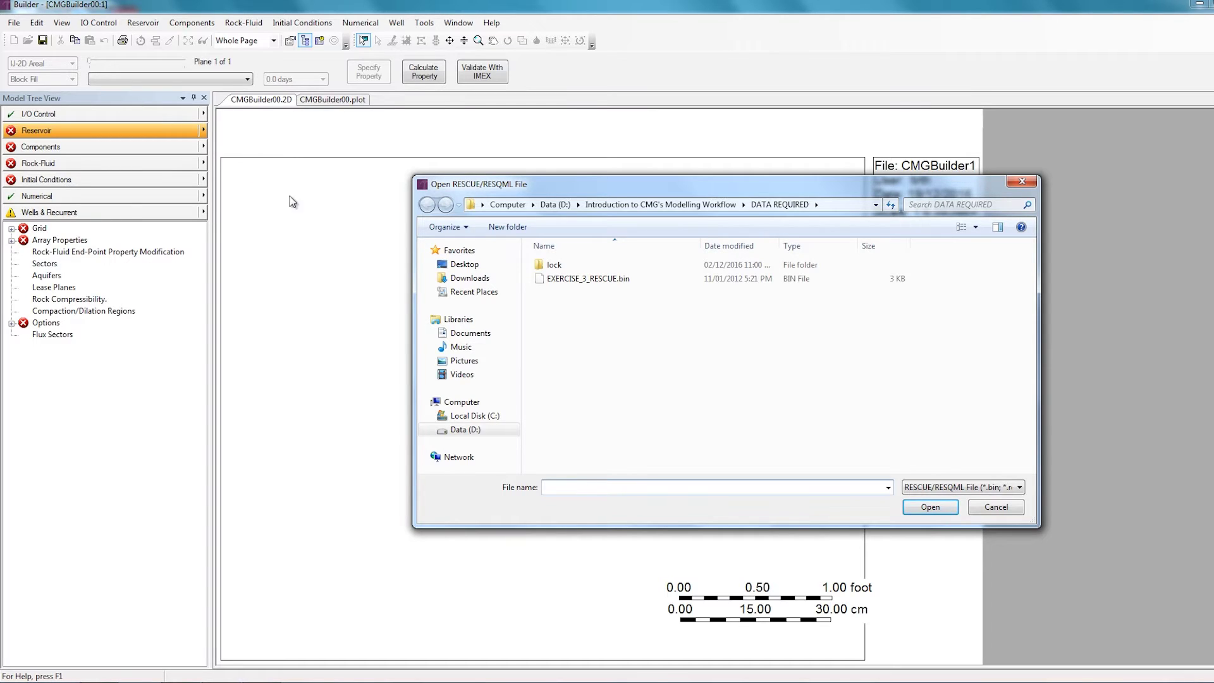
left_click(595, 280)
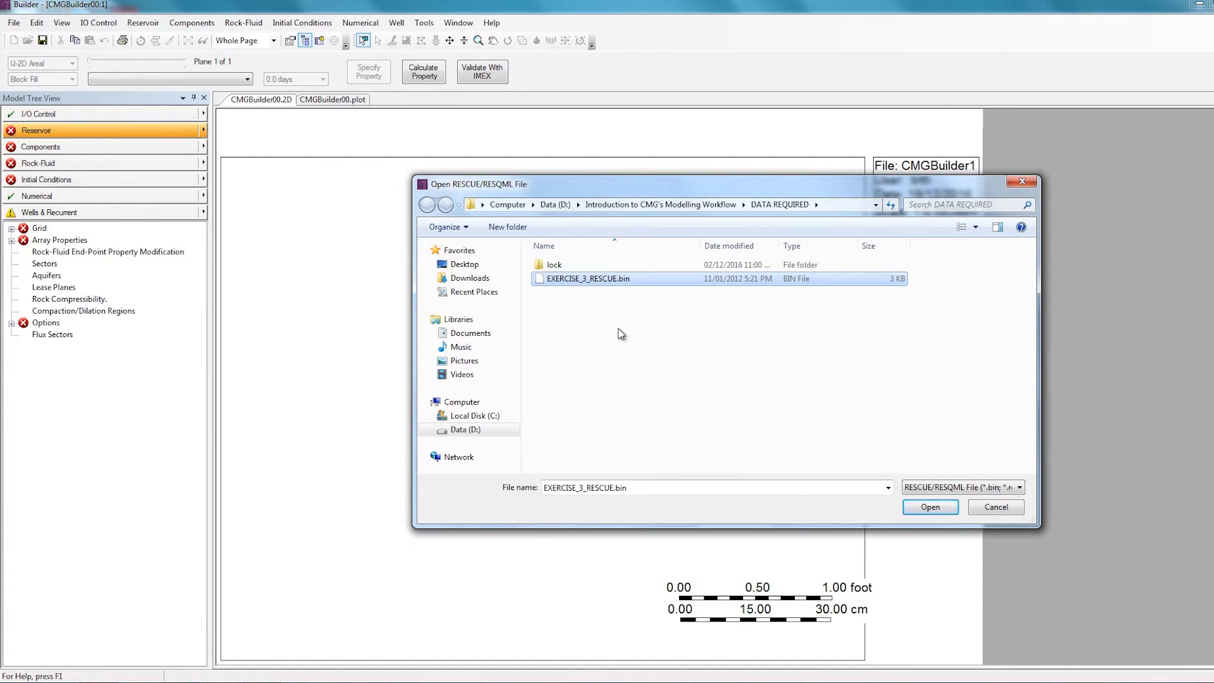
left_click(947, 512)
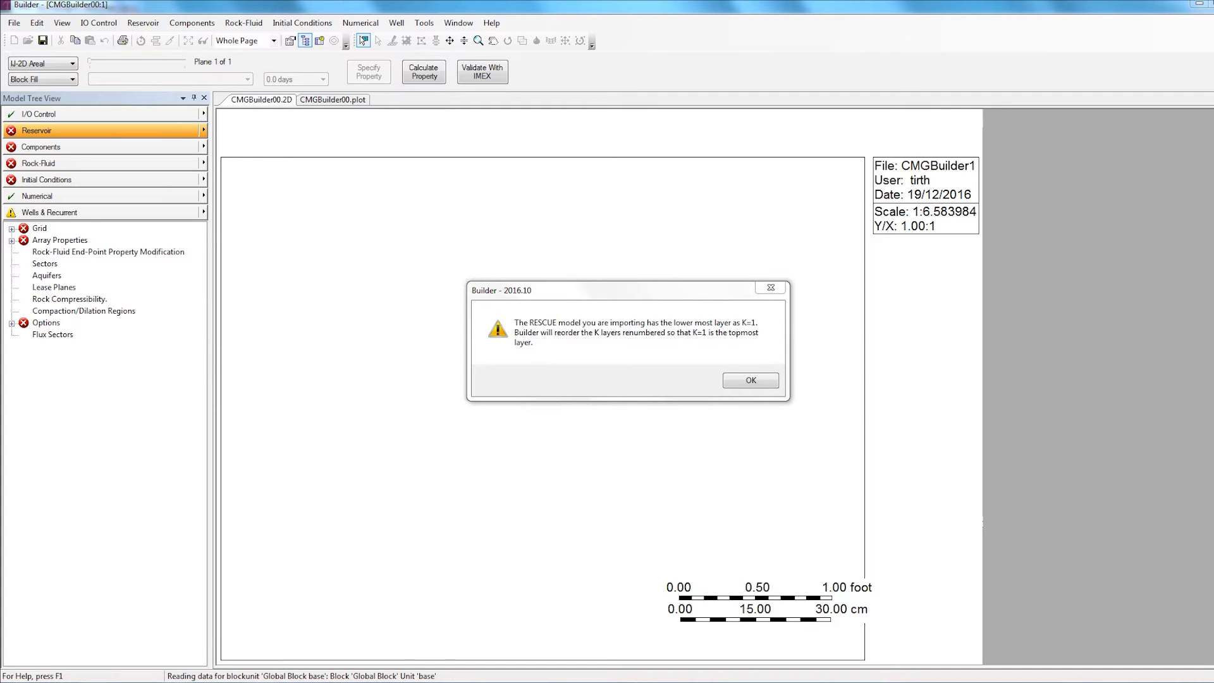
Accept the K-layer renumbering warning and the Description of RESCUE Model dialog
key("Return")
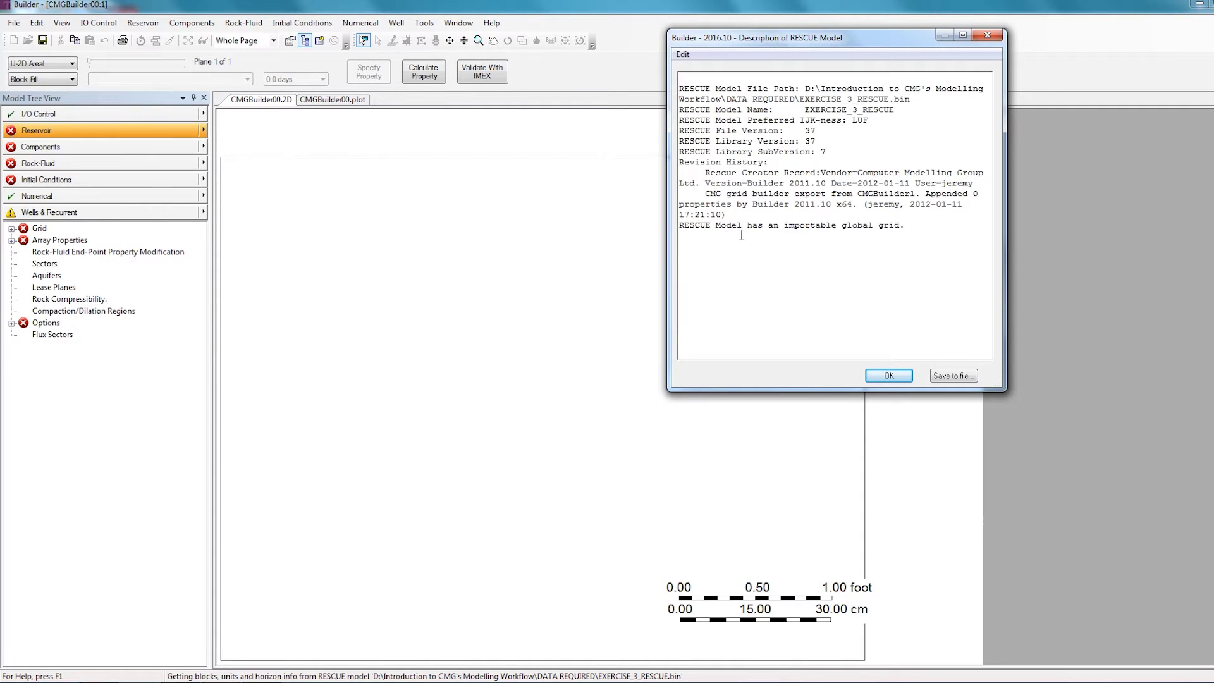
left_click(879, 376)
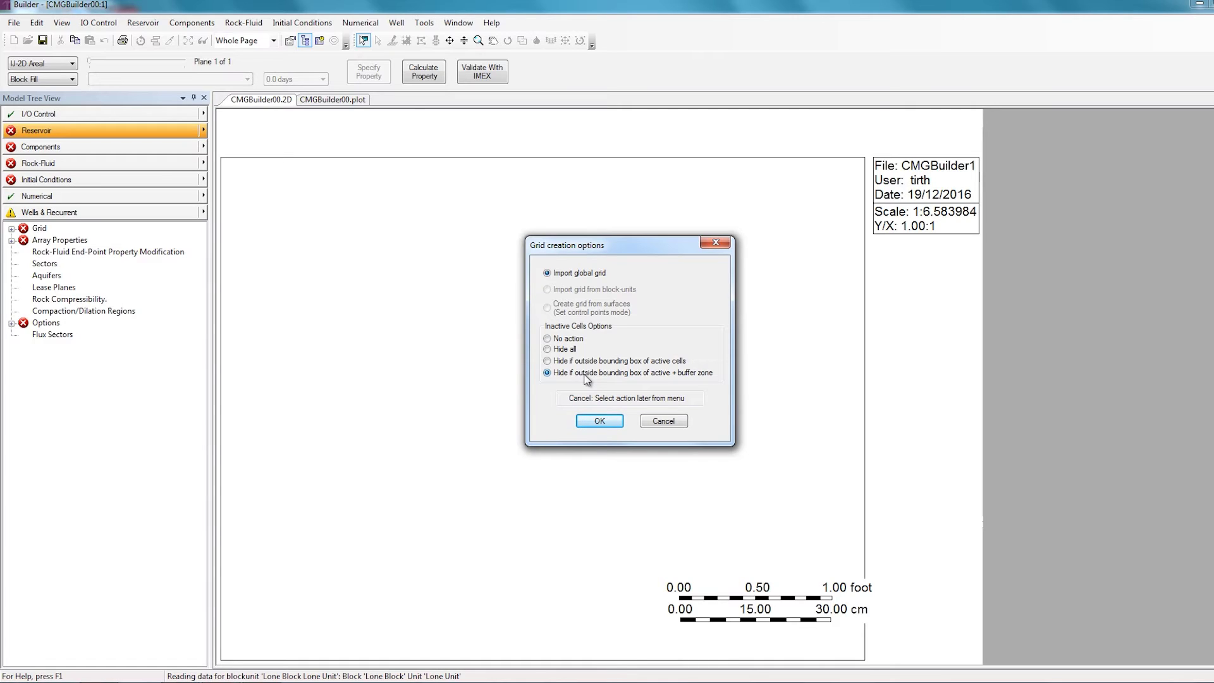
left_click(600, 422)
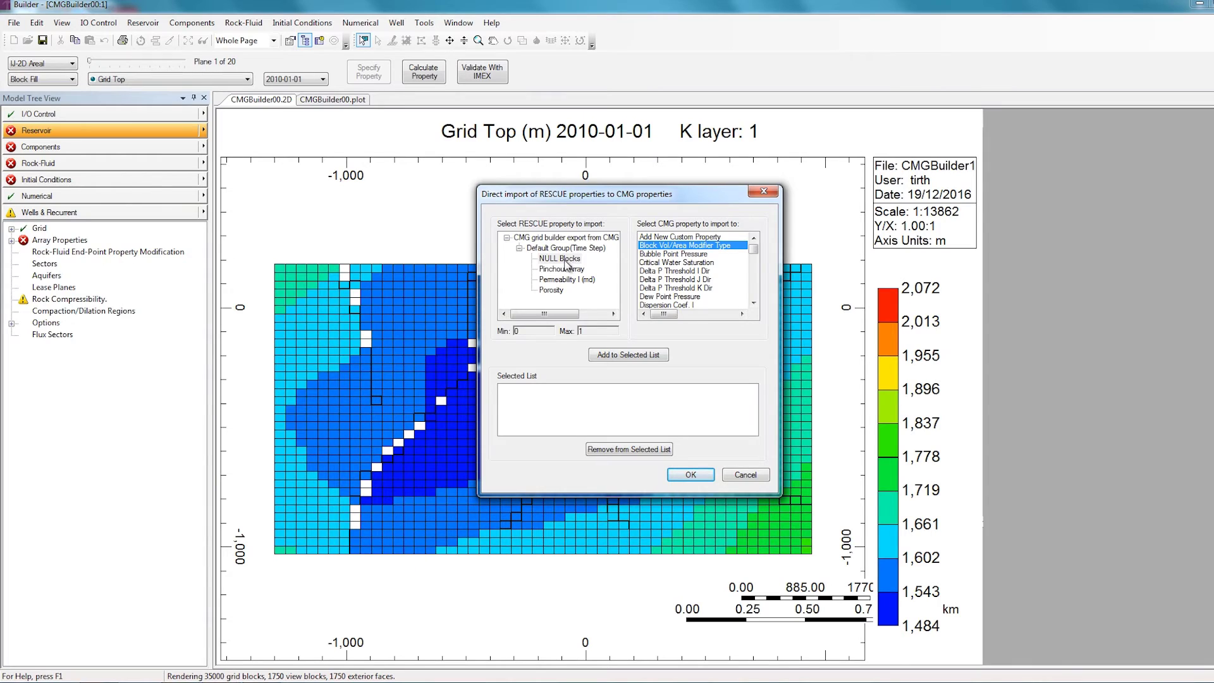
Map the RESCUE NULL Blocks property to the CMG NULL Blocks property and add it to the list
left_click(569, 260)
left_click(645, 273)
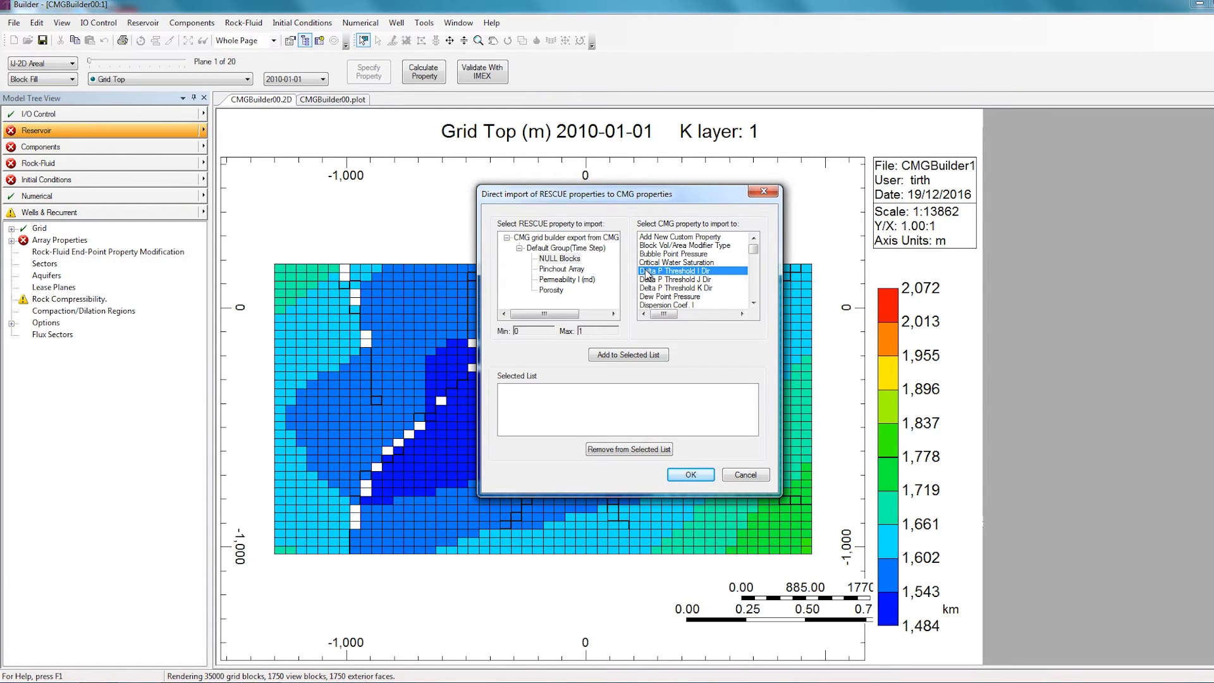
key("n")
scroll(664, 277, "down", 2)
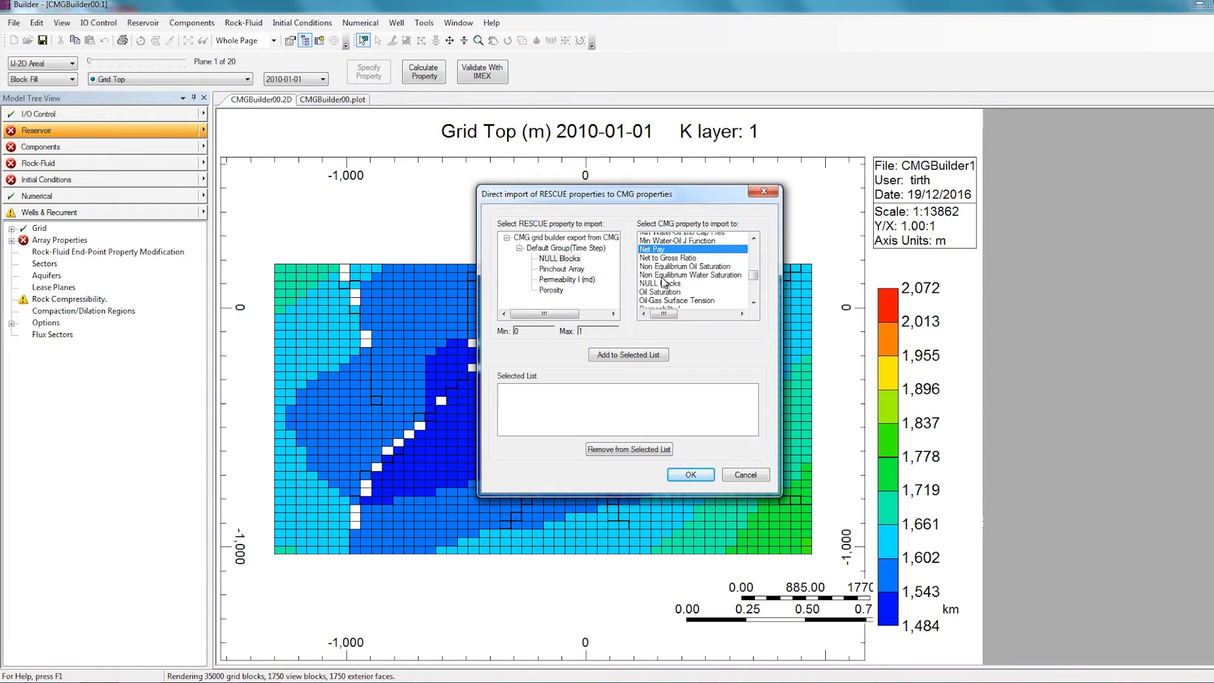
left_click(660, 281)
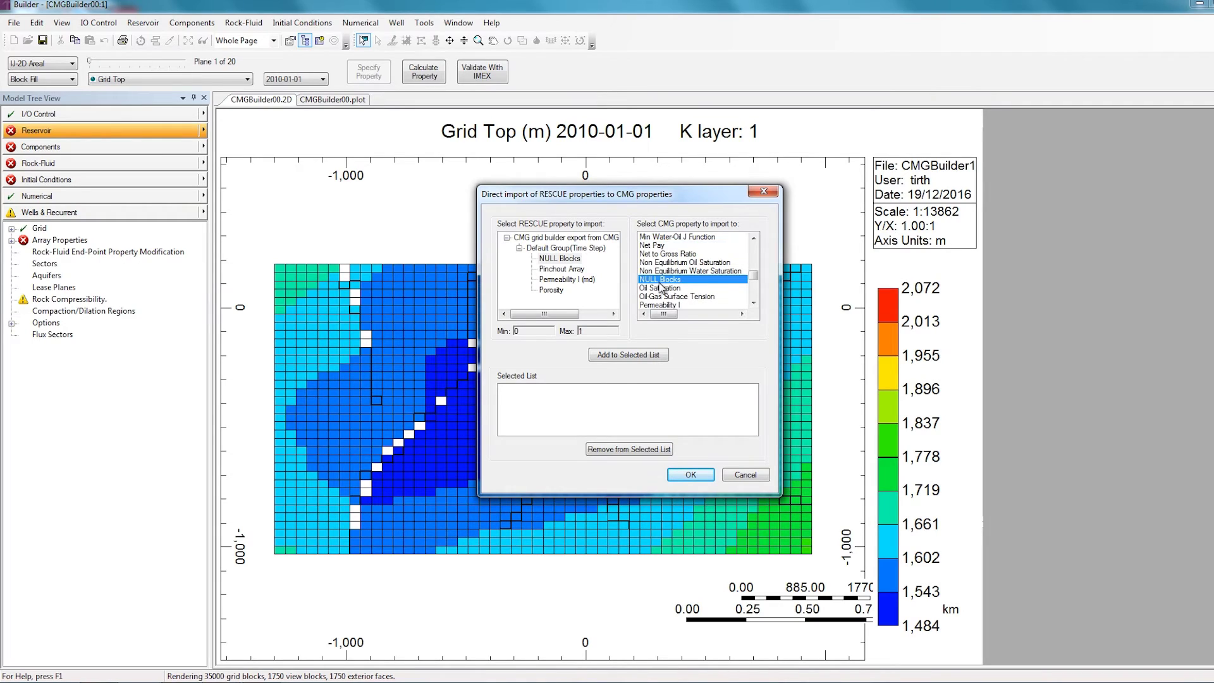
left_click(555, 261)
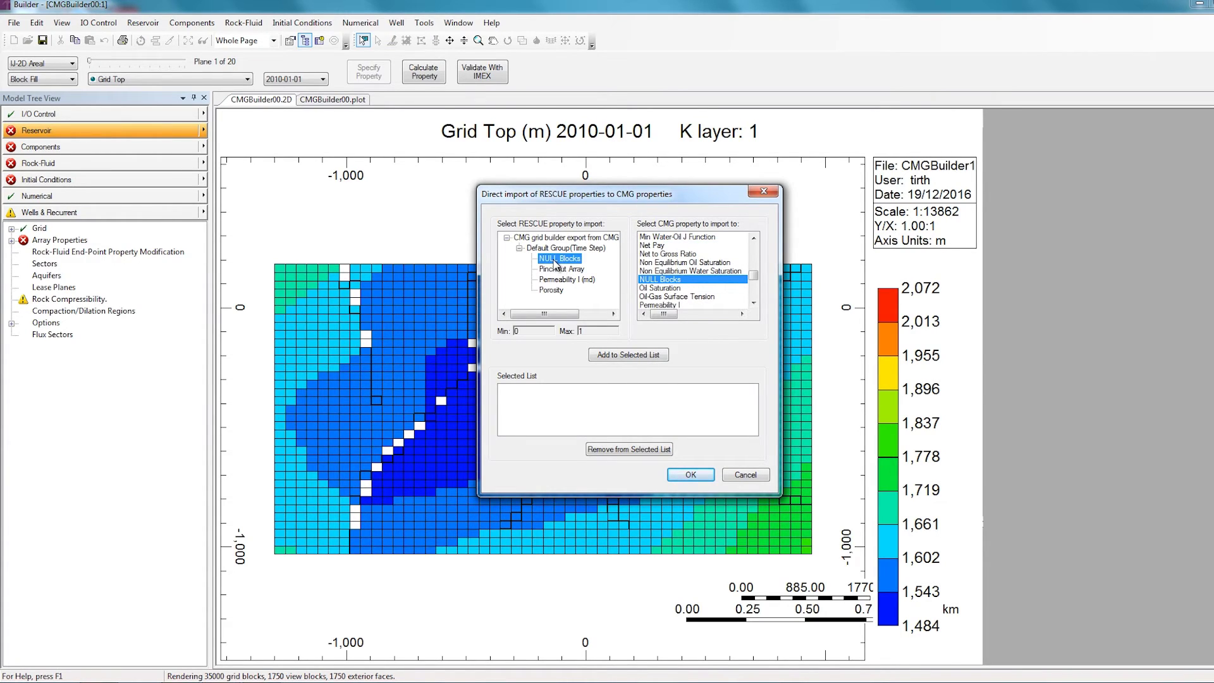
left_click(668, 280)
left_click(631, 357)
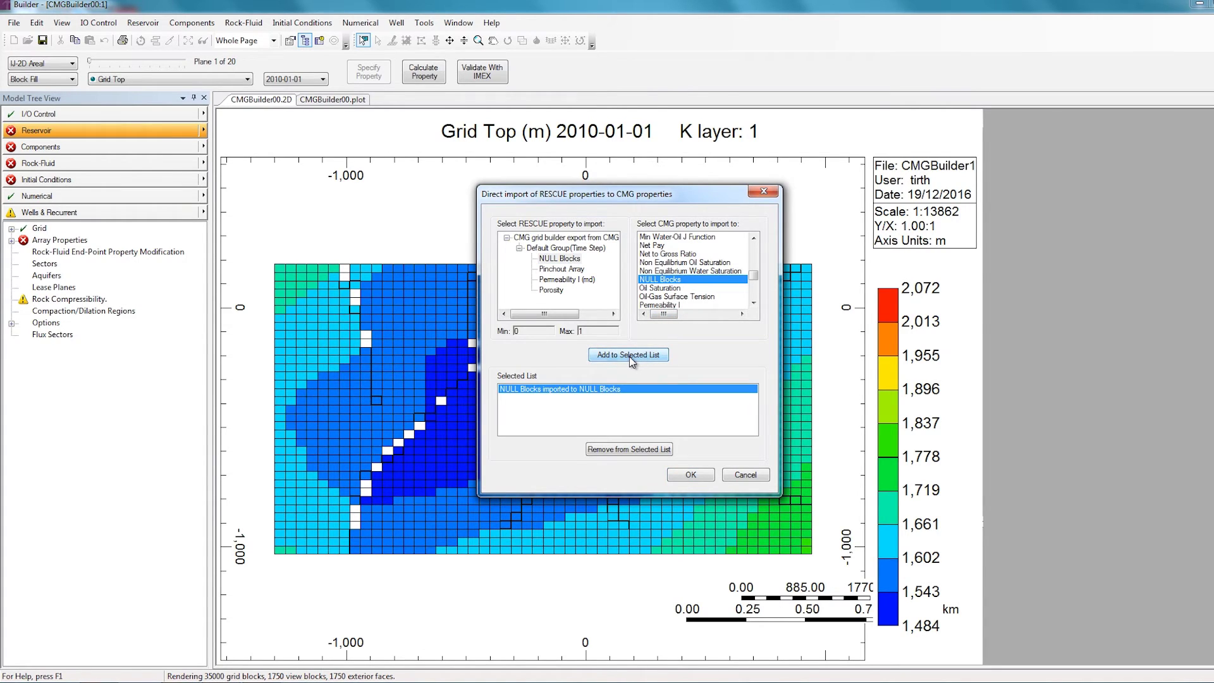
Map the RESCUE Pinchout Array to the CMG Pinchout Array property and add it
left_click(609, 394)
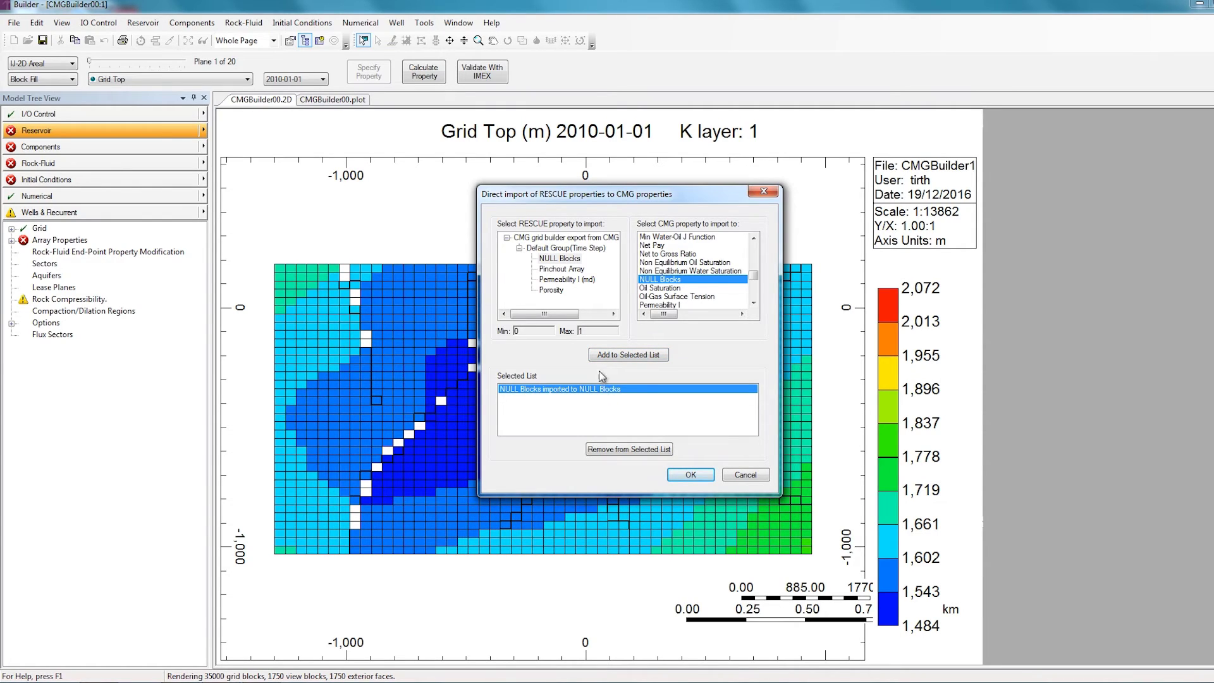
left_click(561, 270)
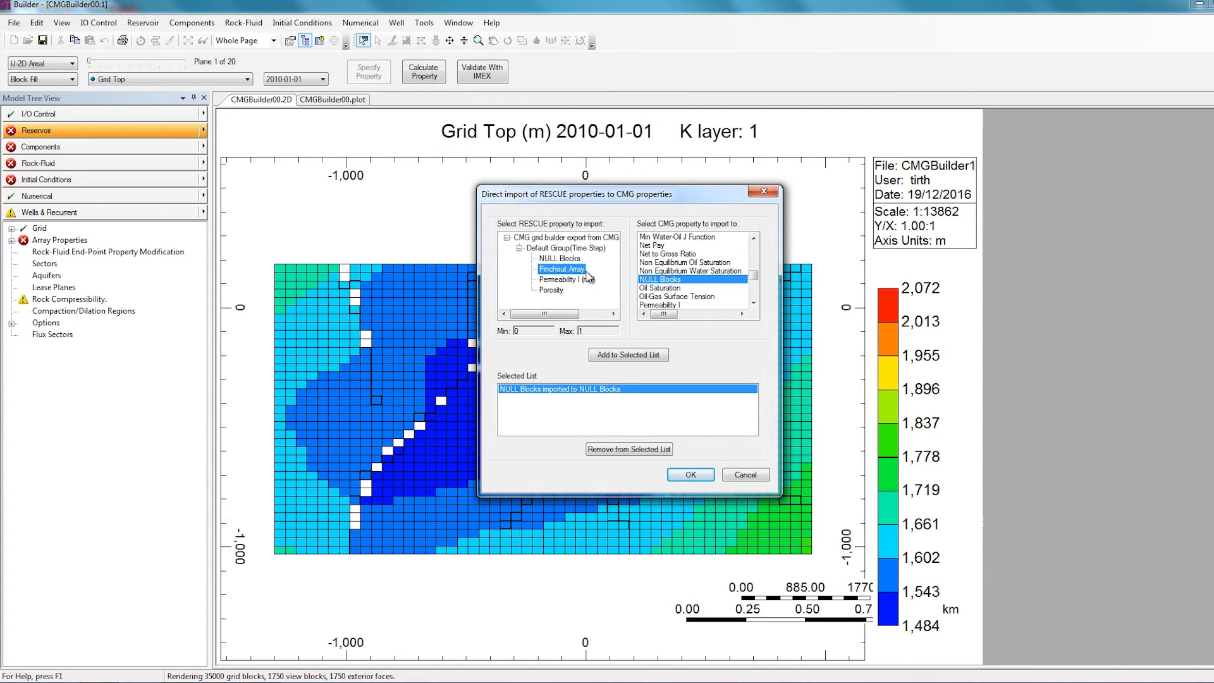
left_click(753, 302)
left_click(753, 302)
left_click(754, 302)
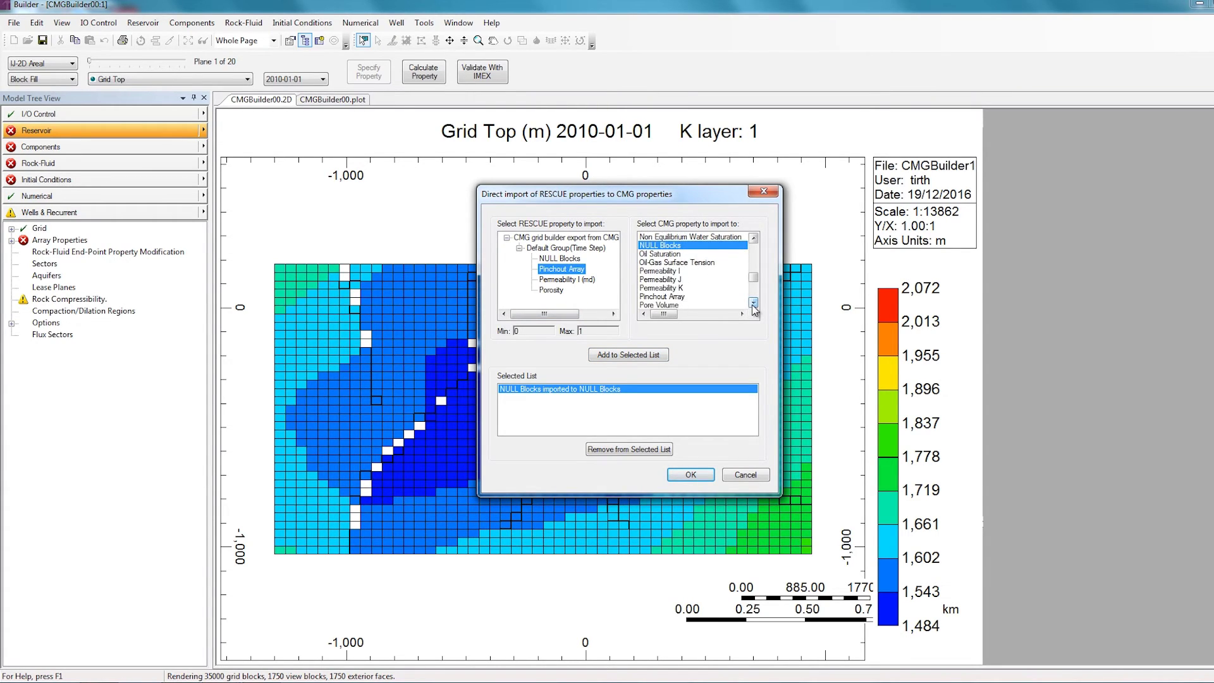
left_click(753, 302)
left_click(753, 302)
left_click(685, 290)
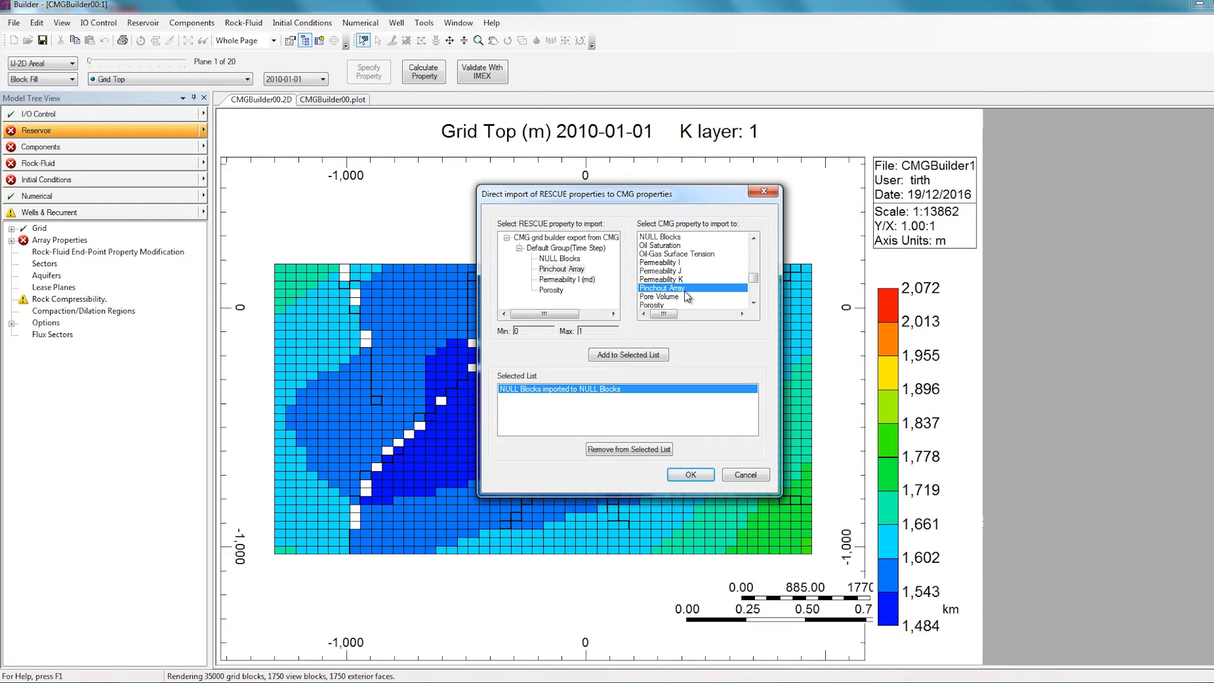
left_click(645, 361)
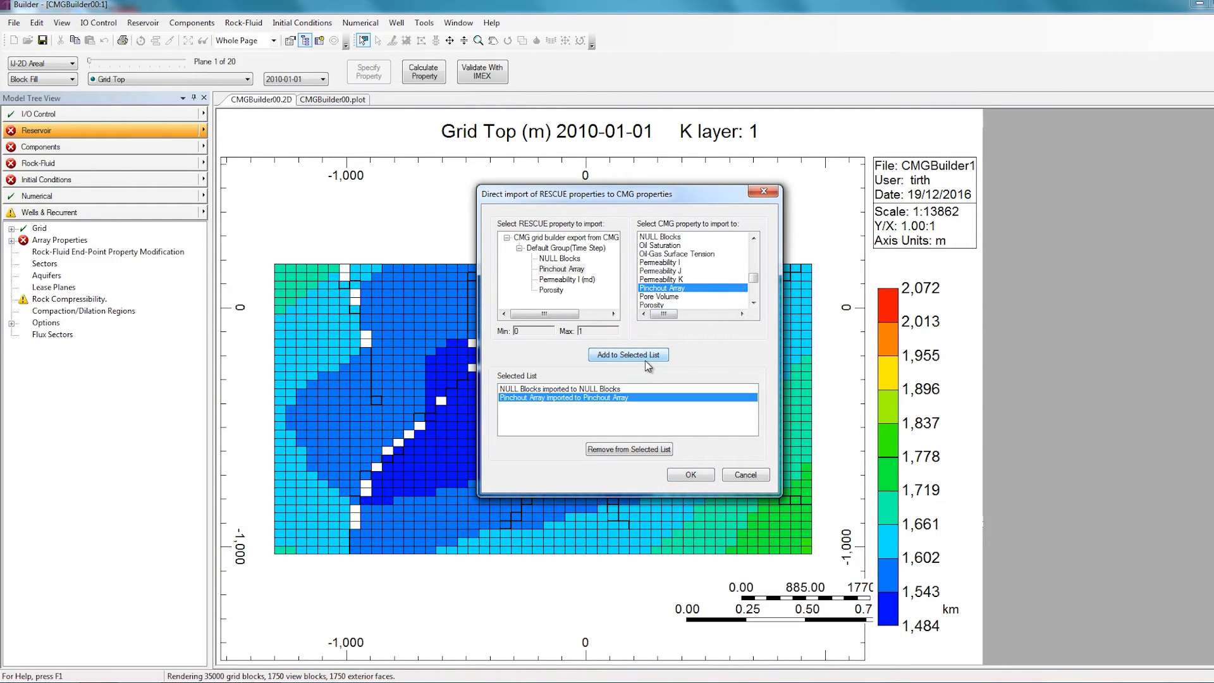
Map Permeability I (md) and Porosity to their matching CMG properties and add both
left_click(566, 280)
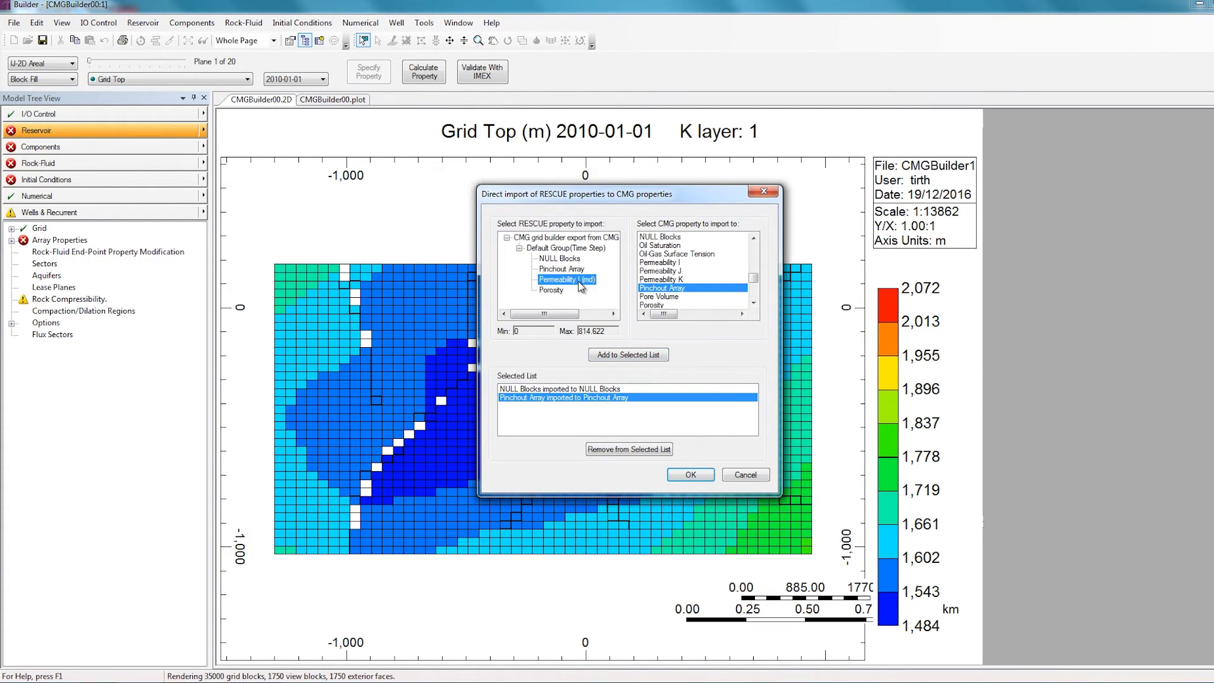
left_click(652, 263)
left_click(649, 355)
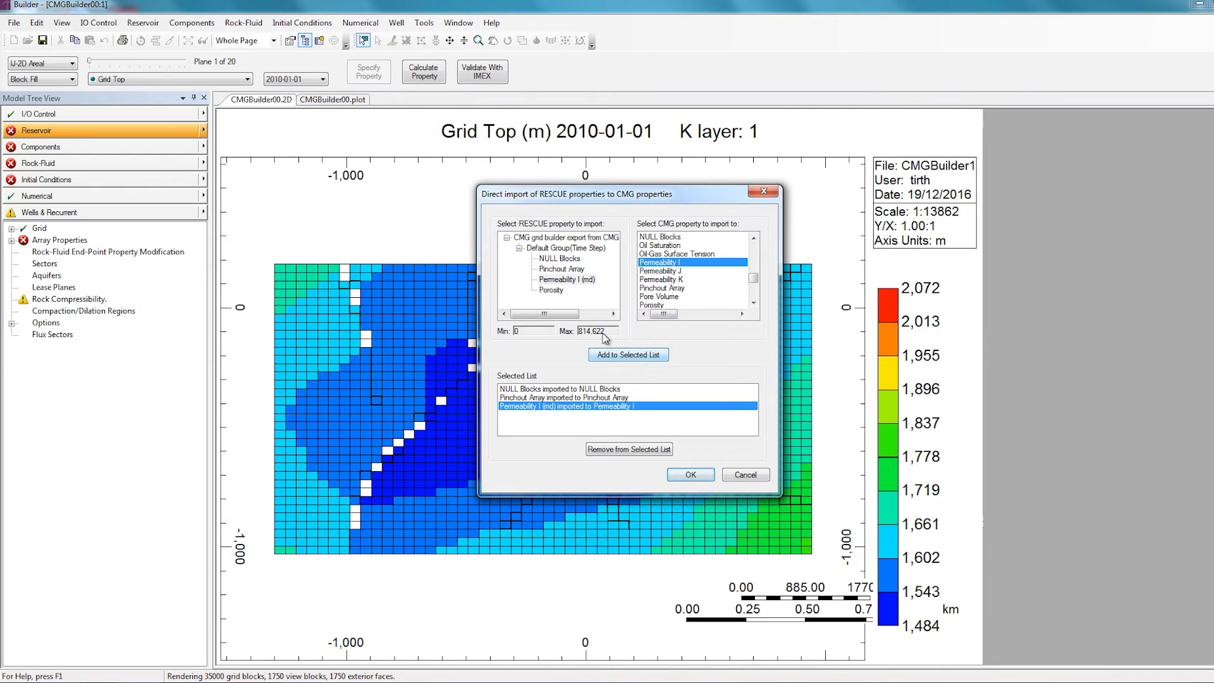
left_click(551, 290)
left_click(649, 305)
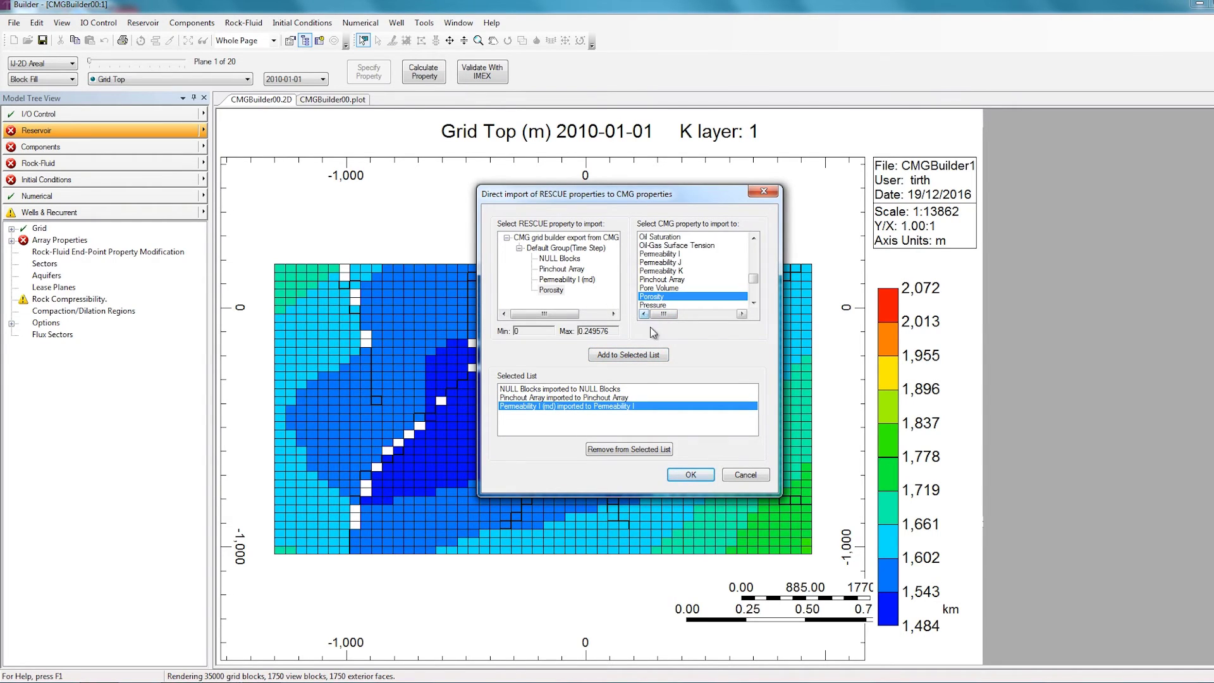
left_click(632, 355)
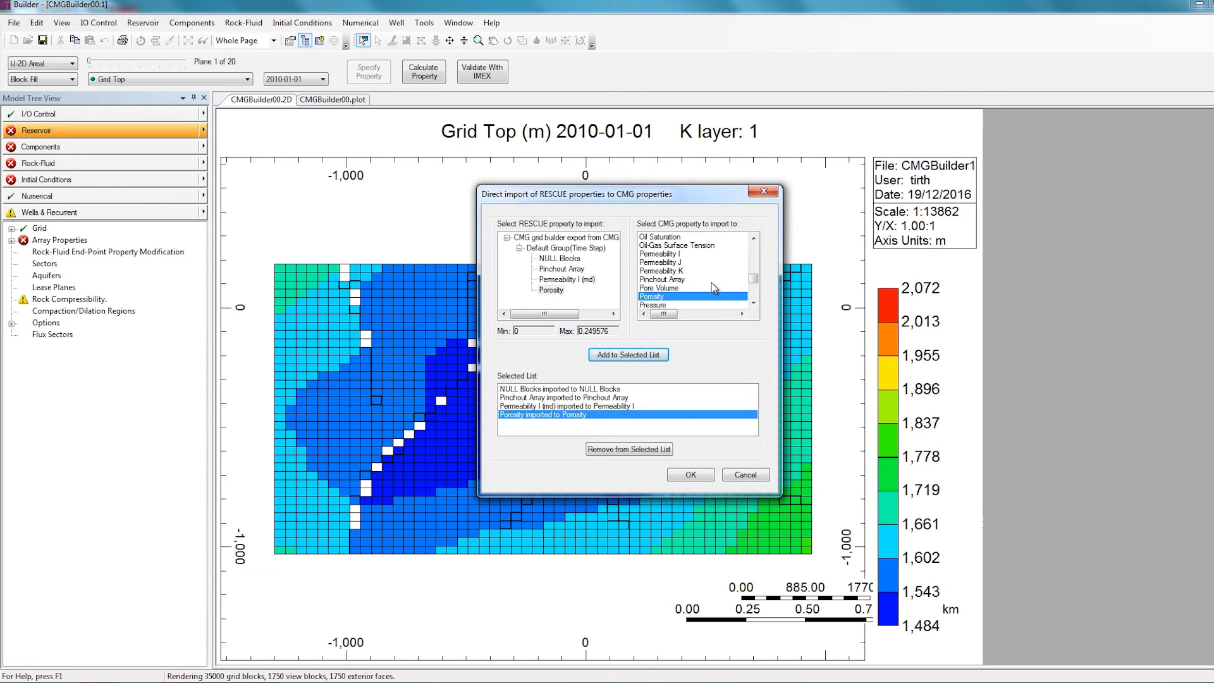
Create the custom property CMGLCustom_Rock Facies, select it as the target, and confirm the import
left_click_drag(753, 282, 752, 253)
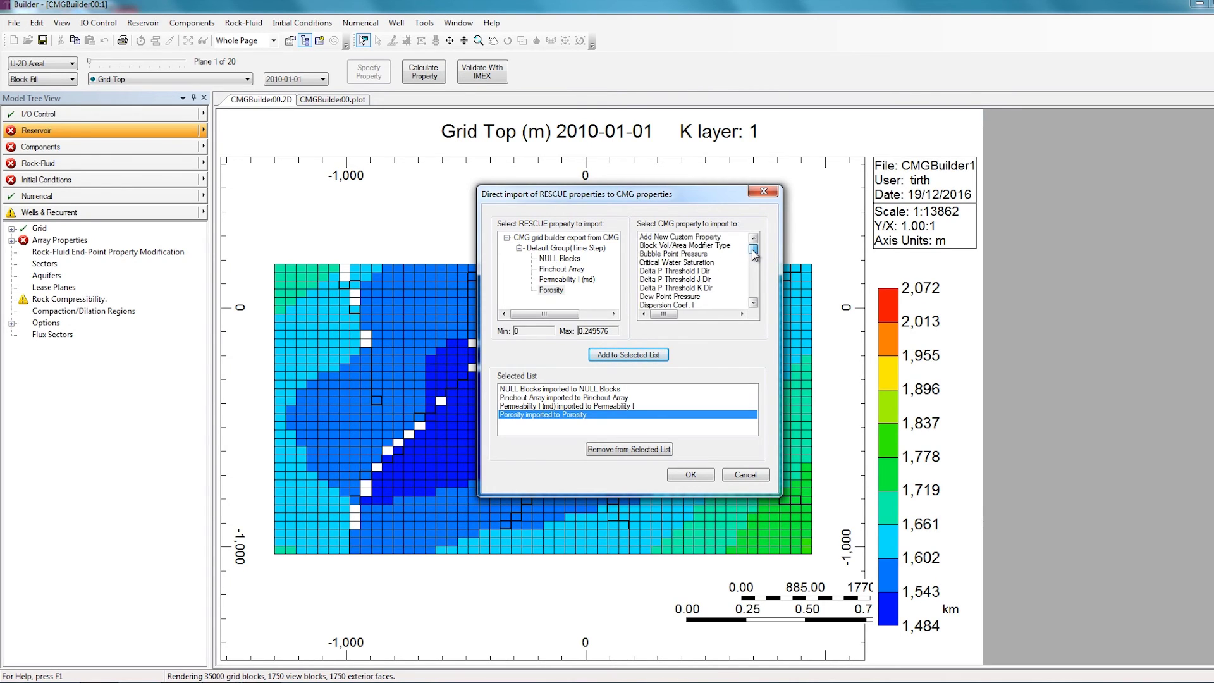
left_click(689, 241)
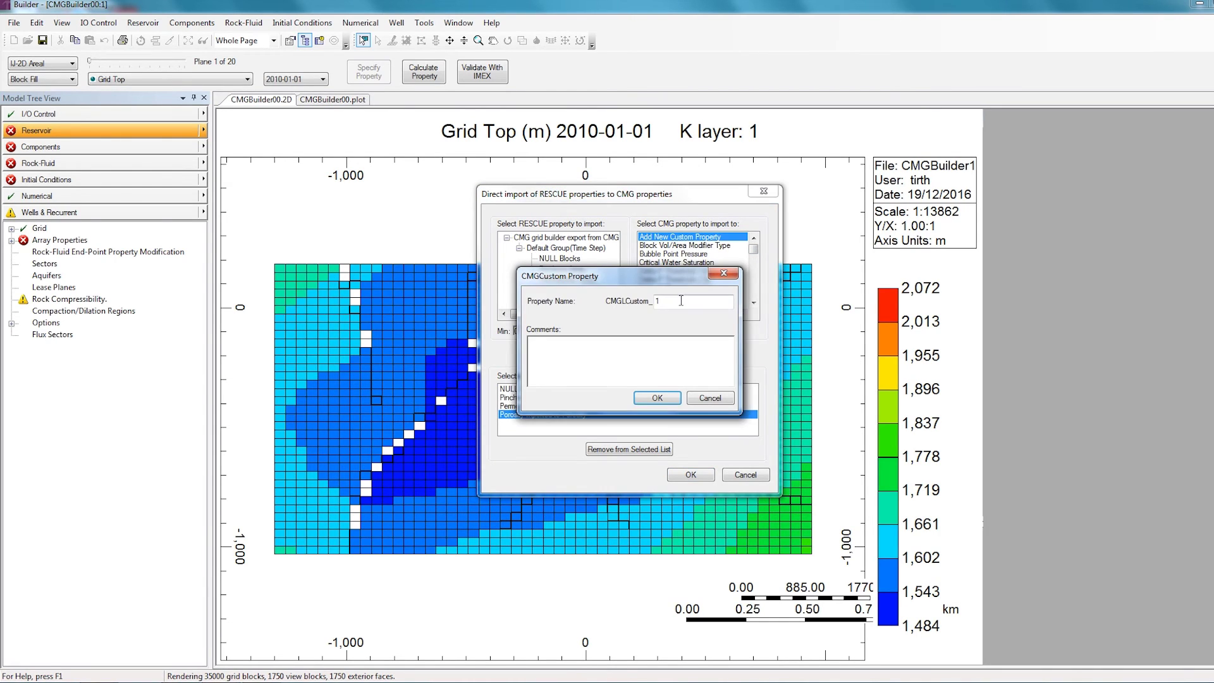
left_click_drag(682, 301, 603, 302)
type("Rock Facies")
left_click(671, 403)
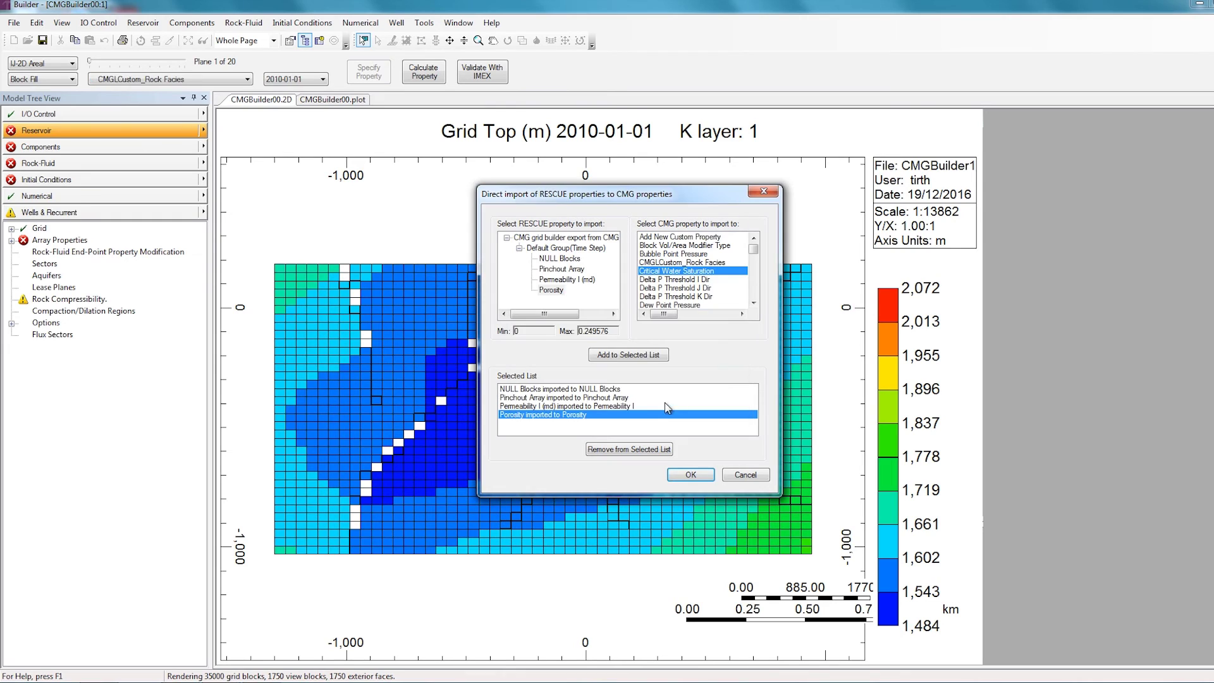
left_click(670, 262)
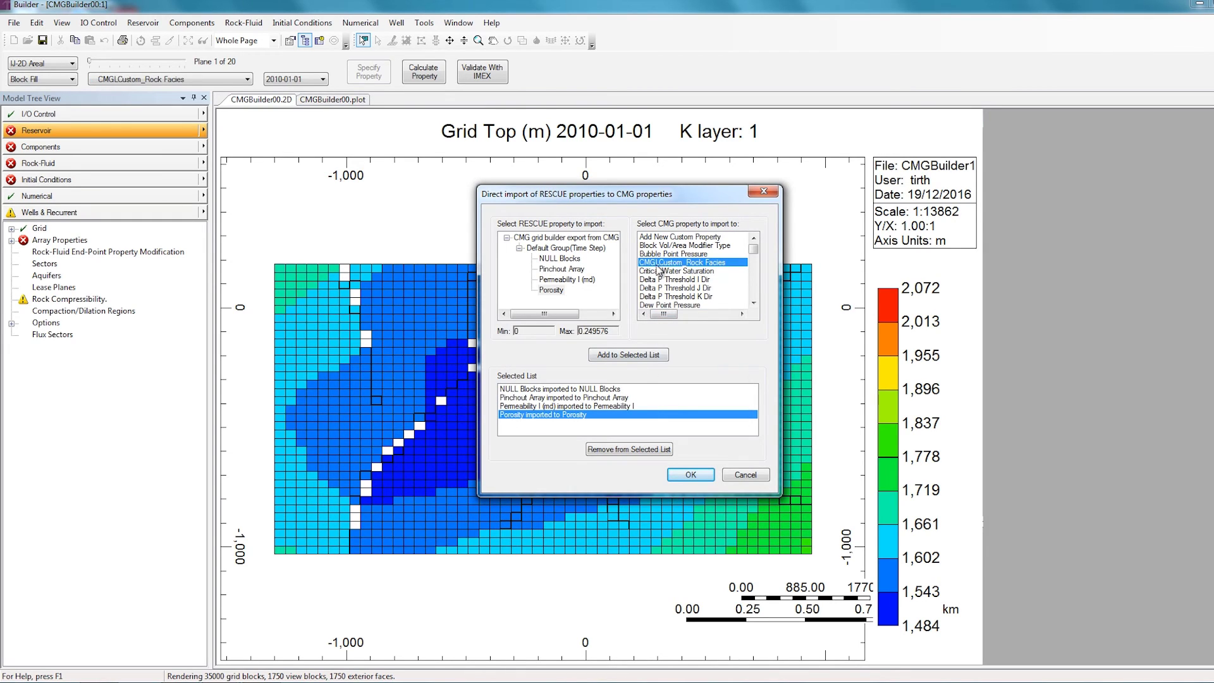
left_click(691, 476)
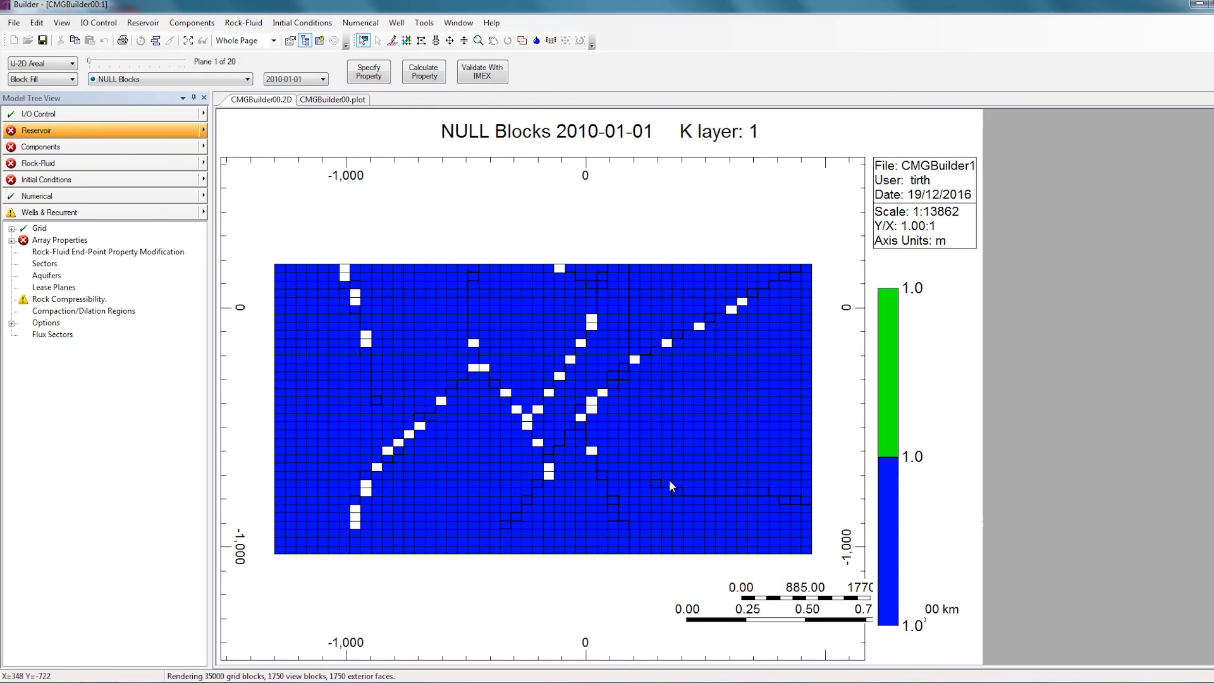
Switch the display to 3D View and colour the grid by Permeability I
left_click(72, 64)
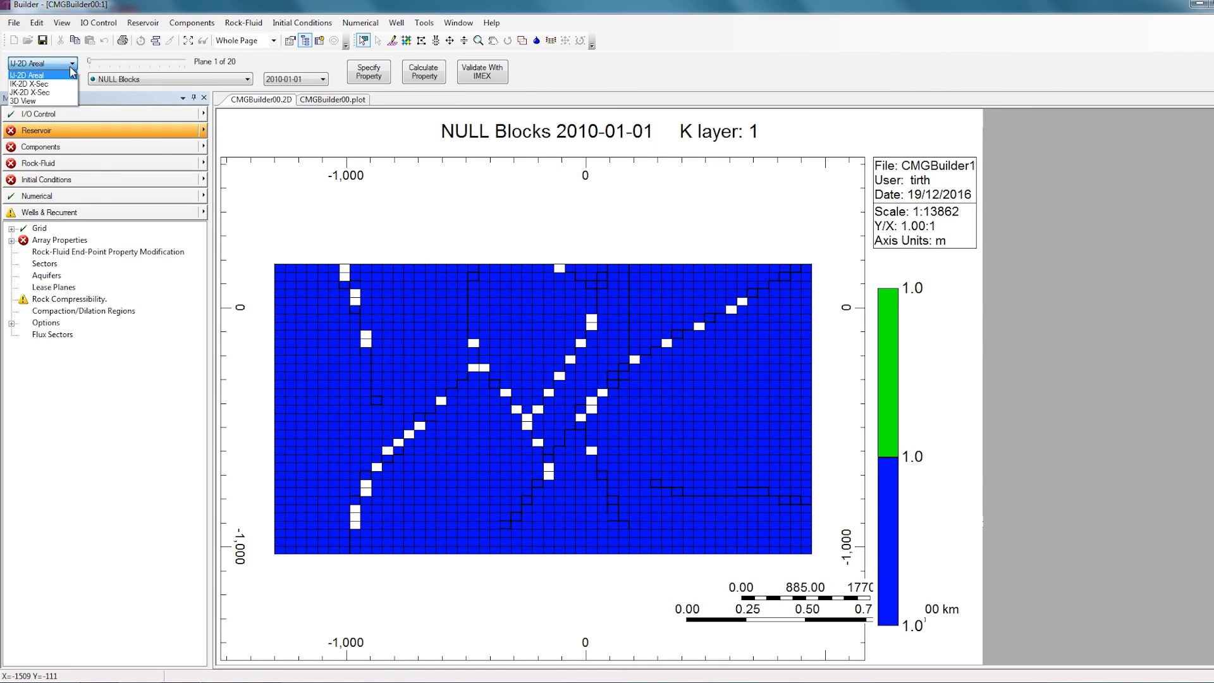
left_click(58, 101)
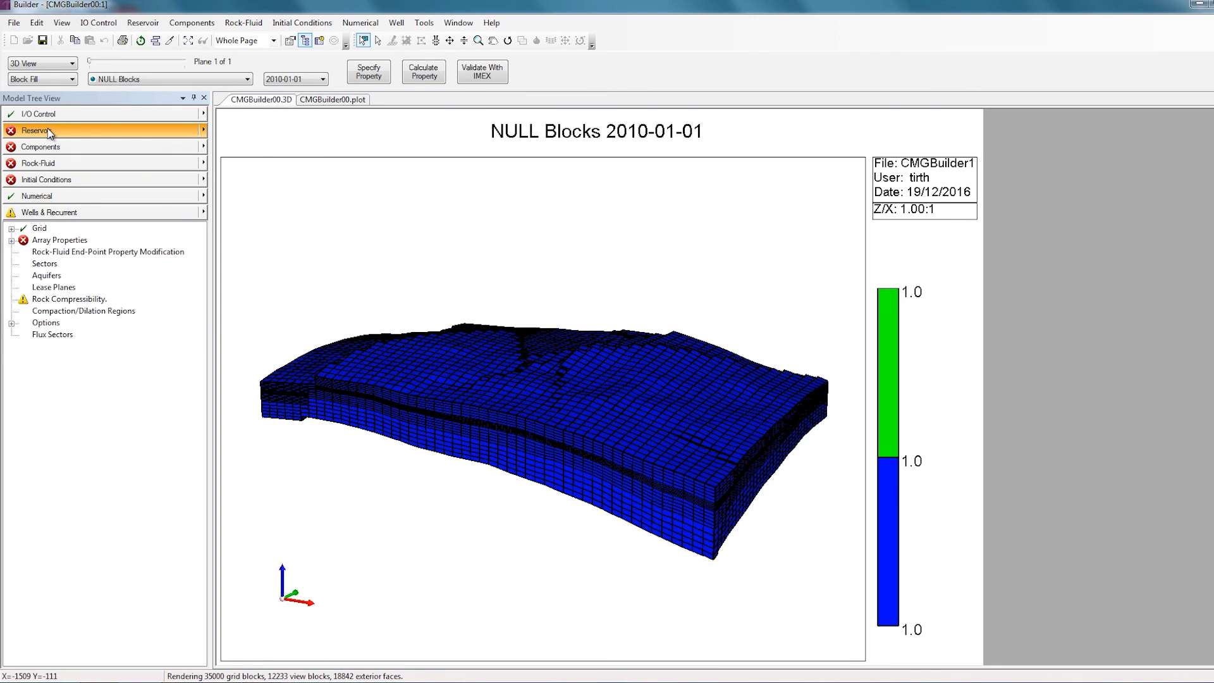
left_click(138, 82)
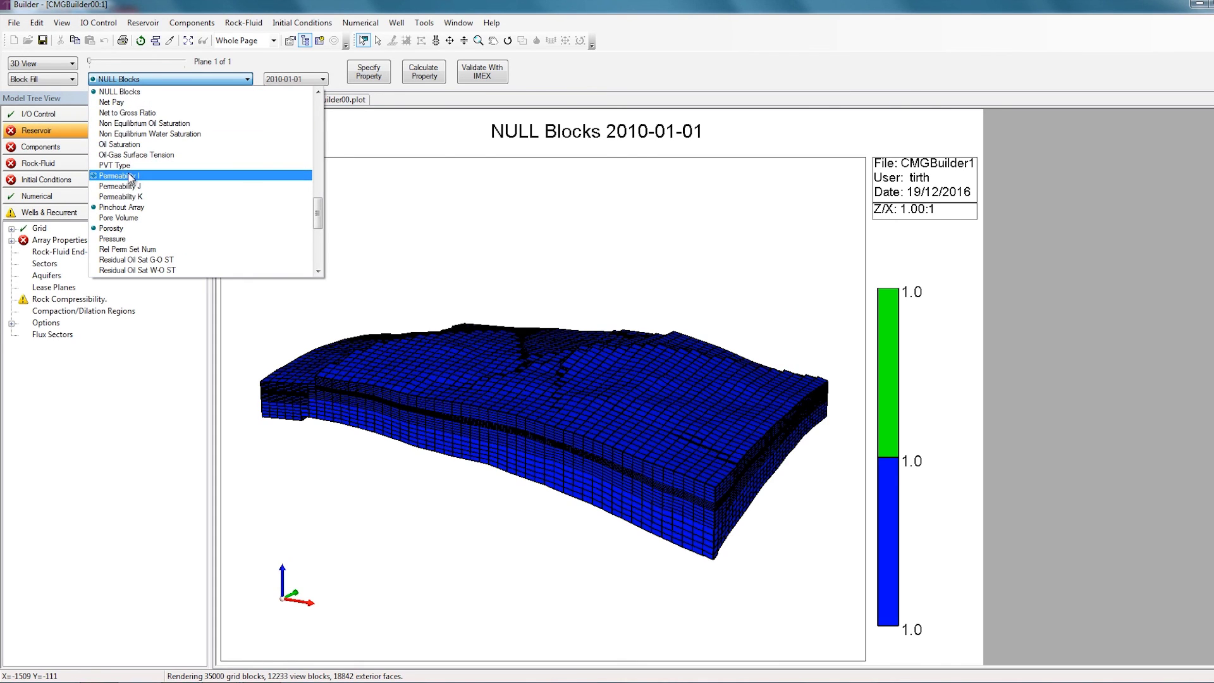
left_click(131, 177)
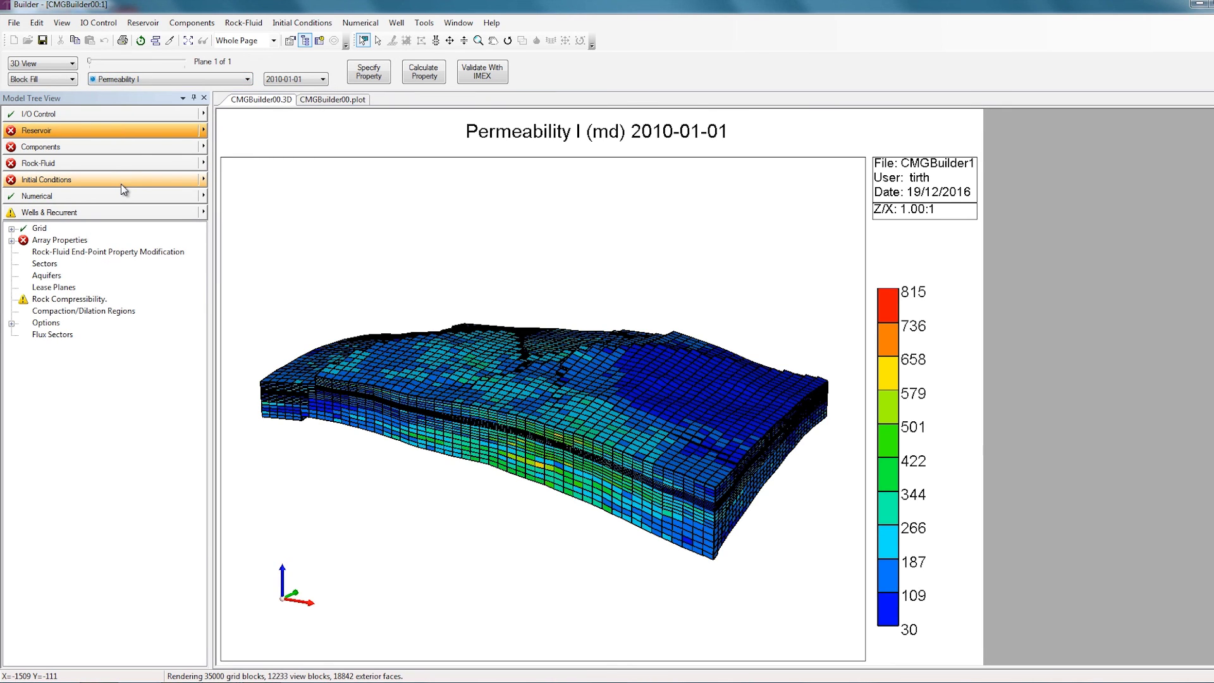